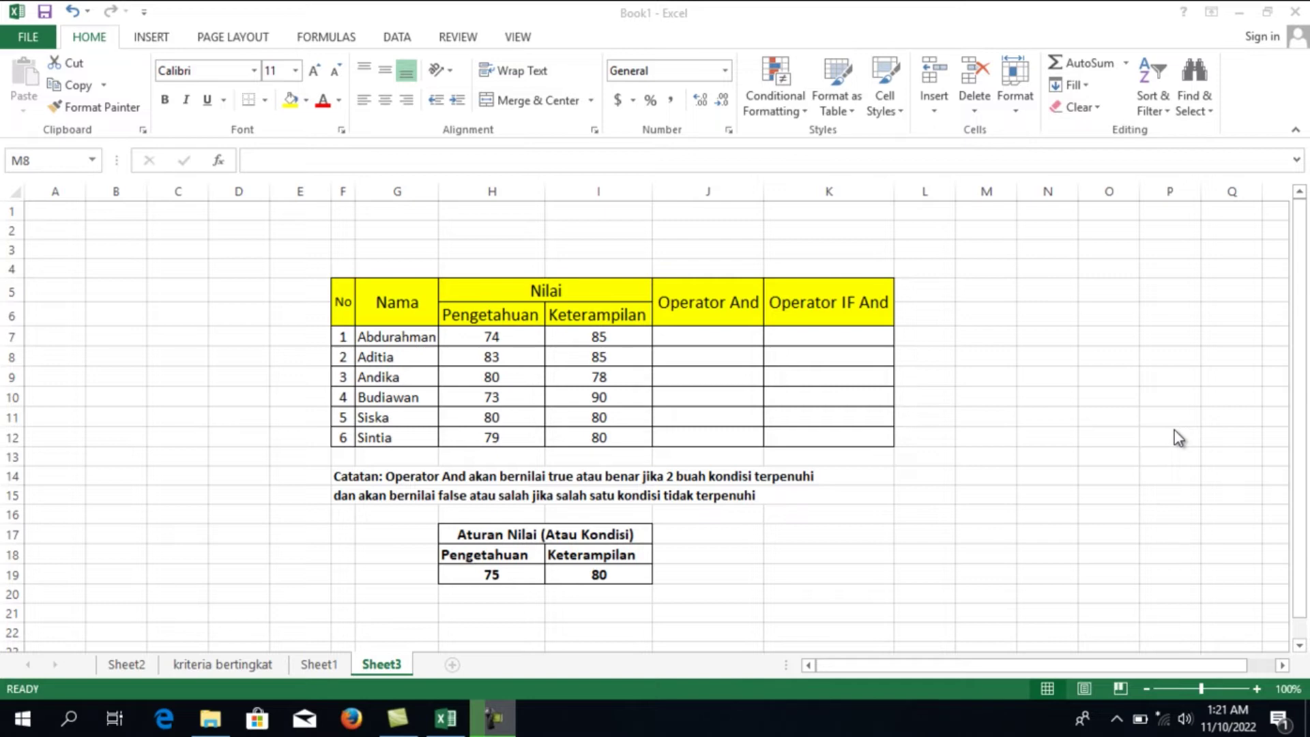
Step: Enter =AND(H7>74,I7>79) in J7, returning FALSE for the first student
click(708, 335)
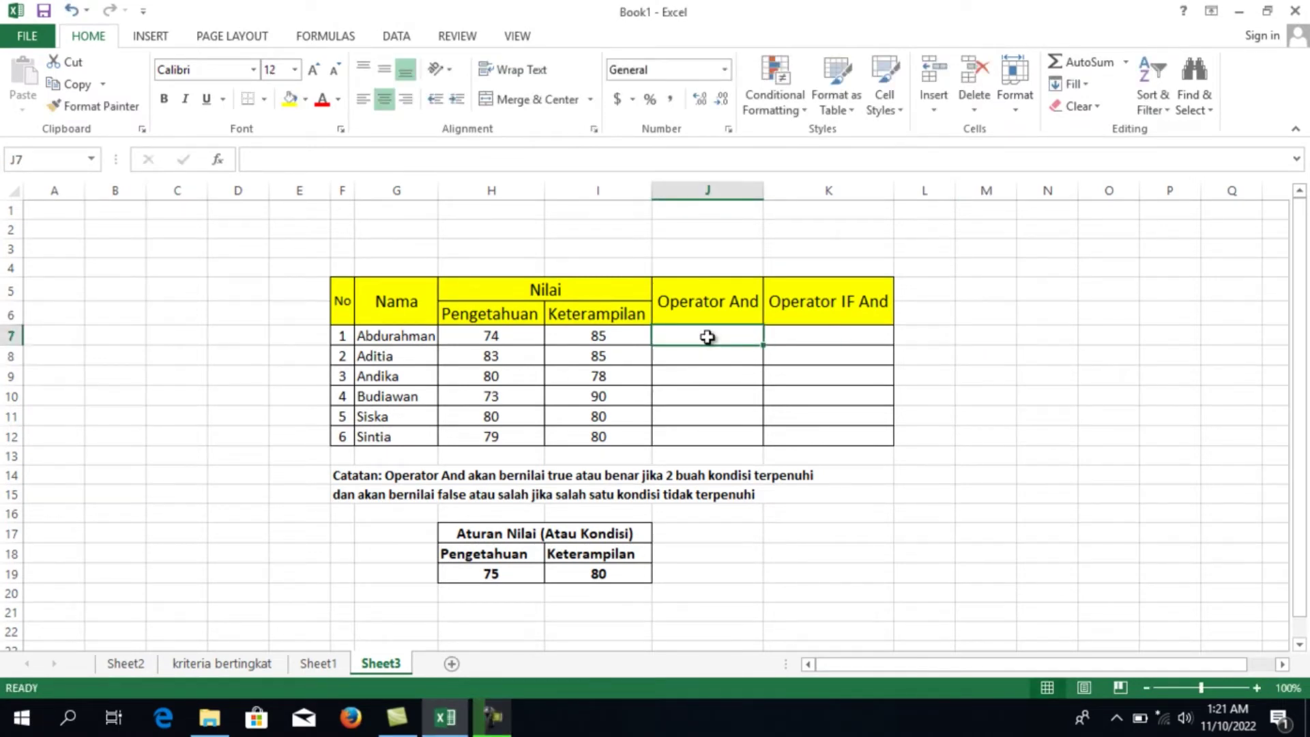
text(=)
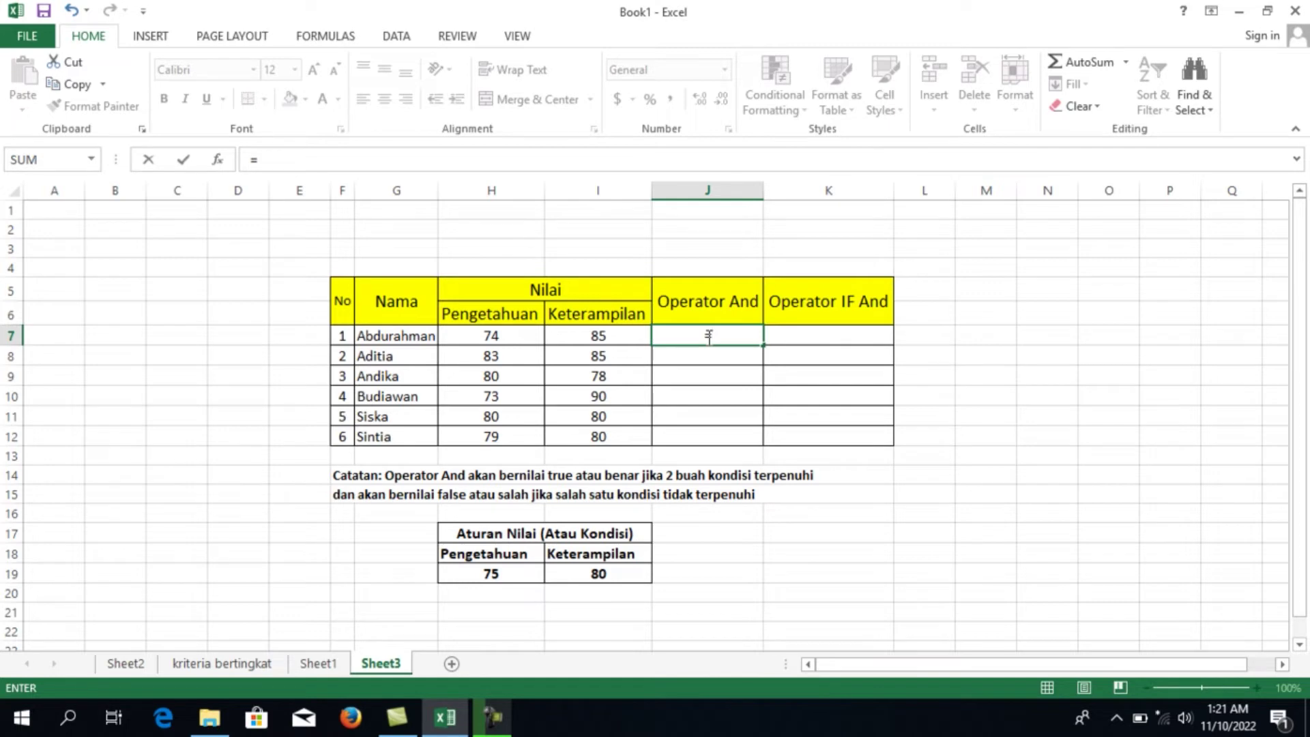
text(and)
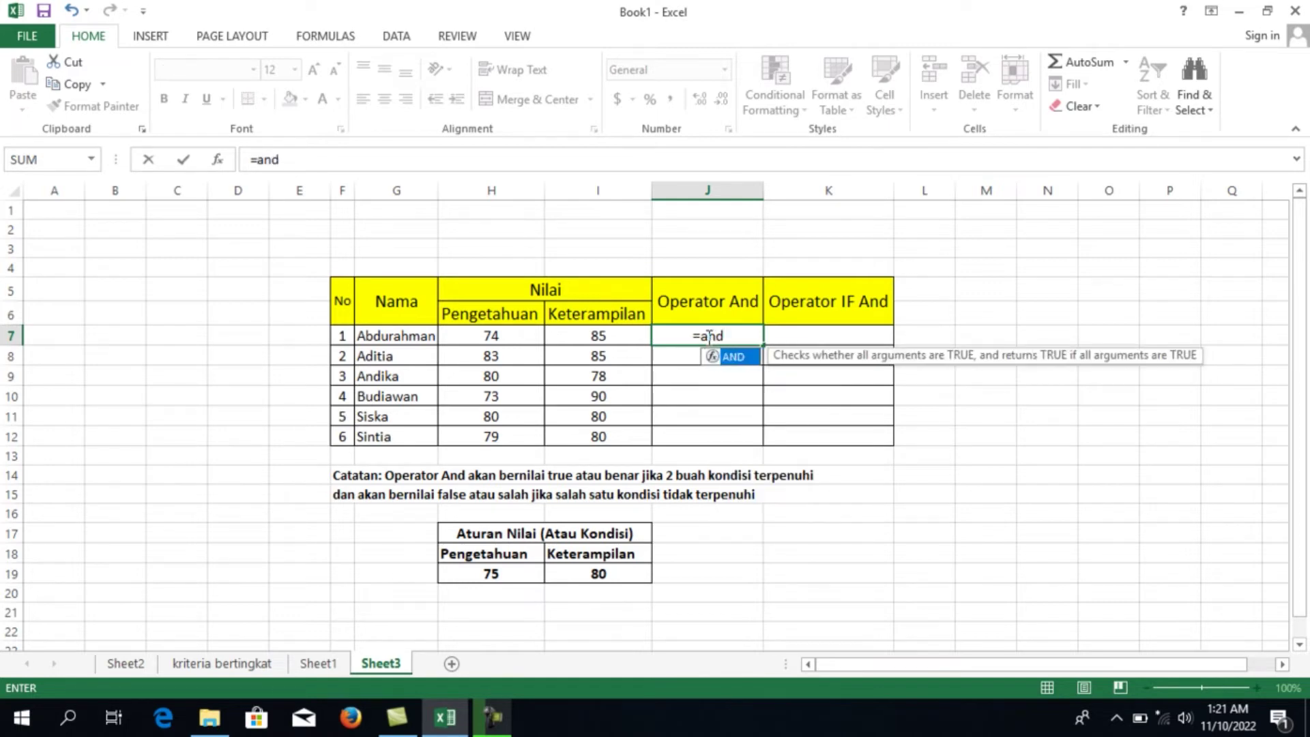
text(()
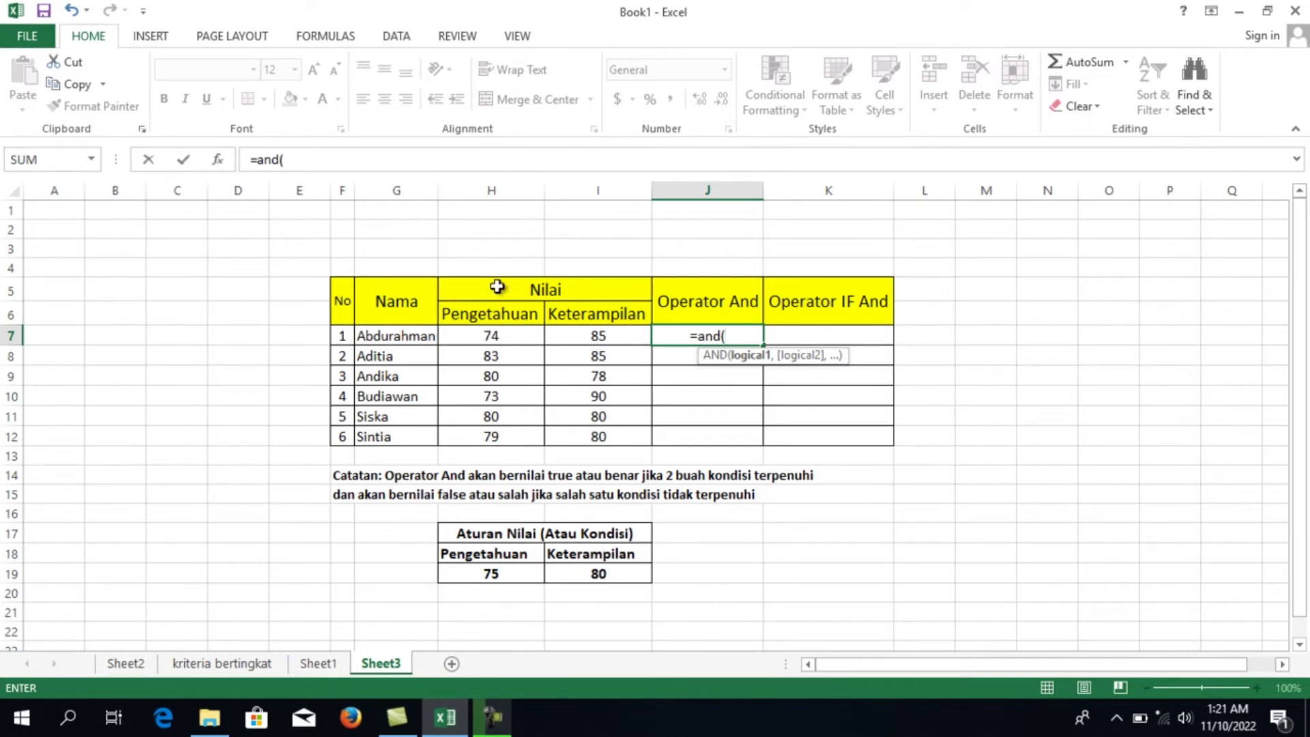
click(497, 336)
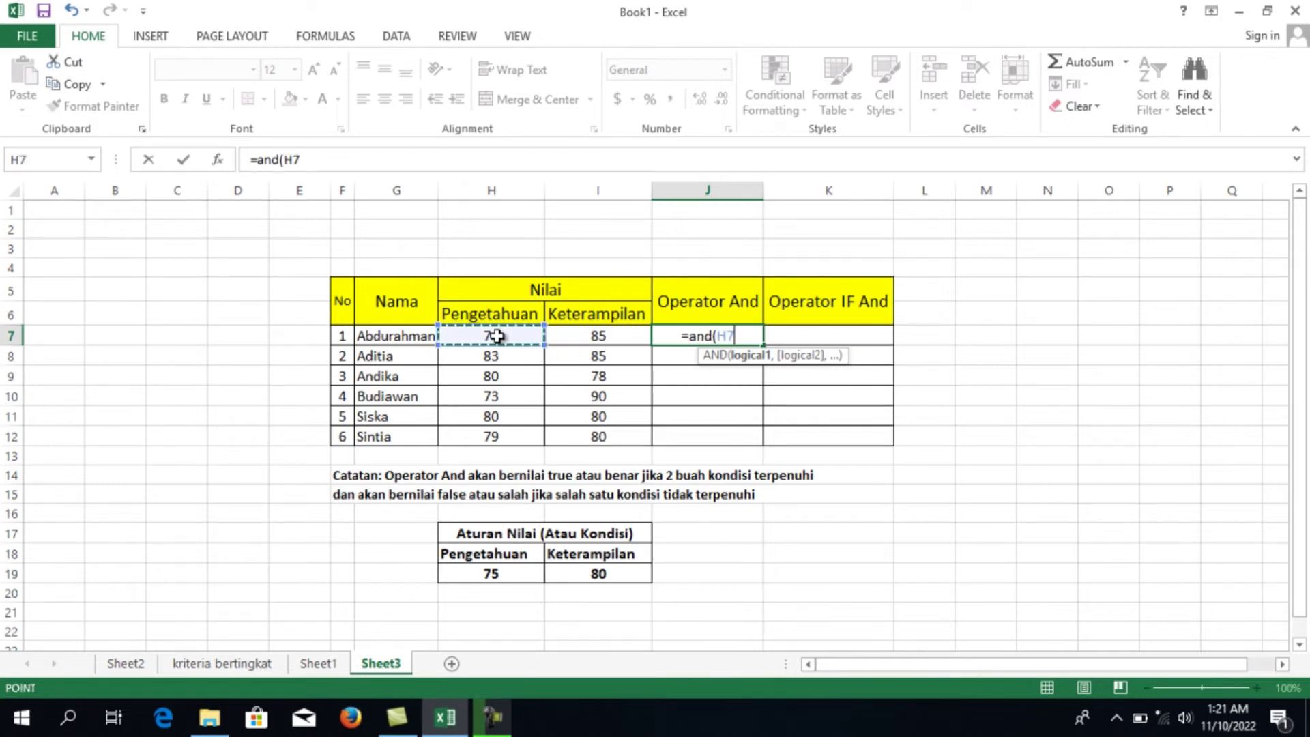
text(>)
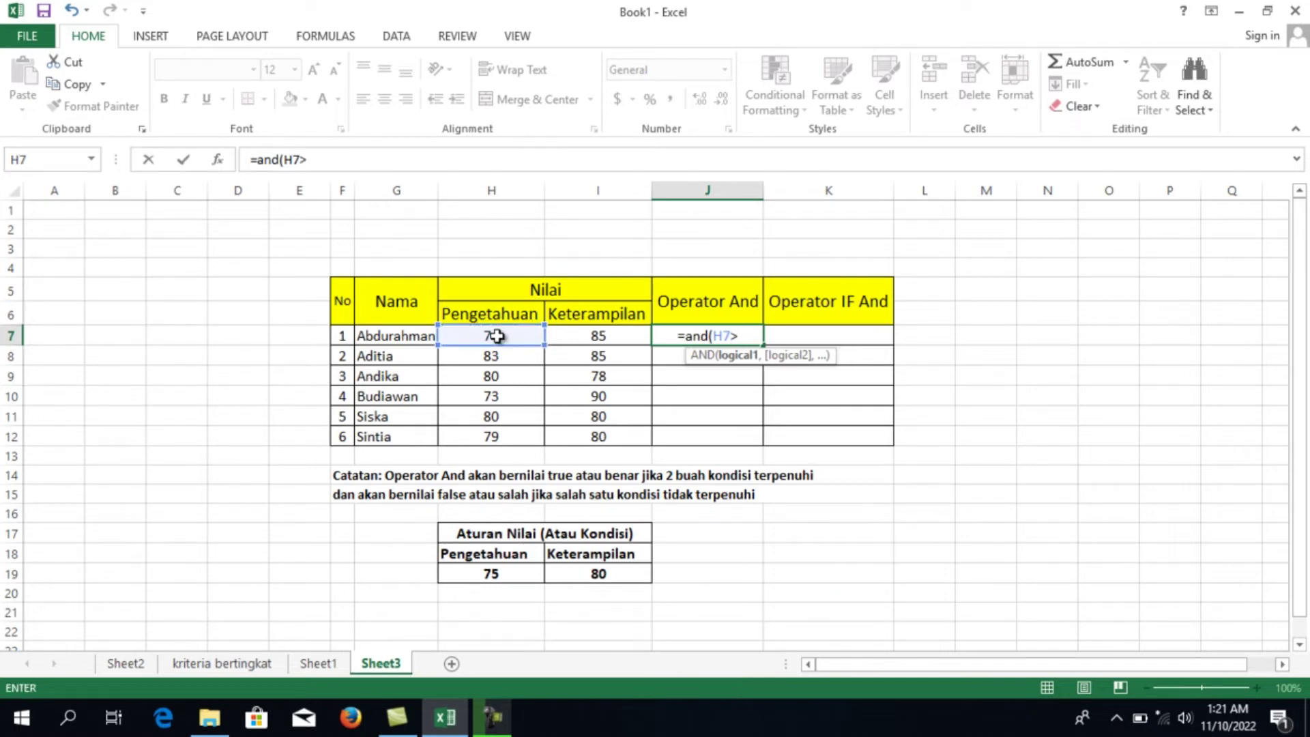
text(74)
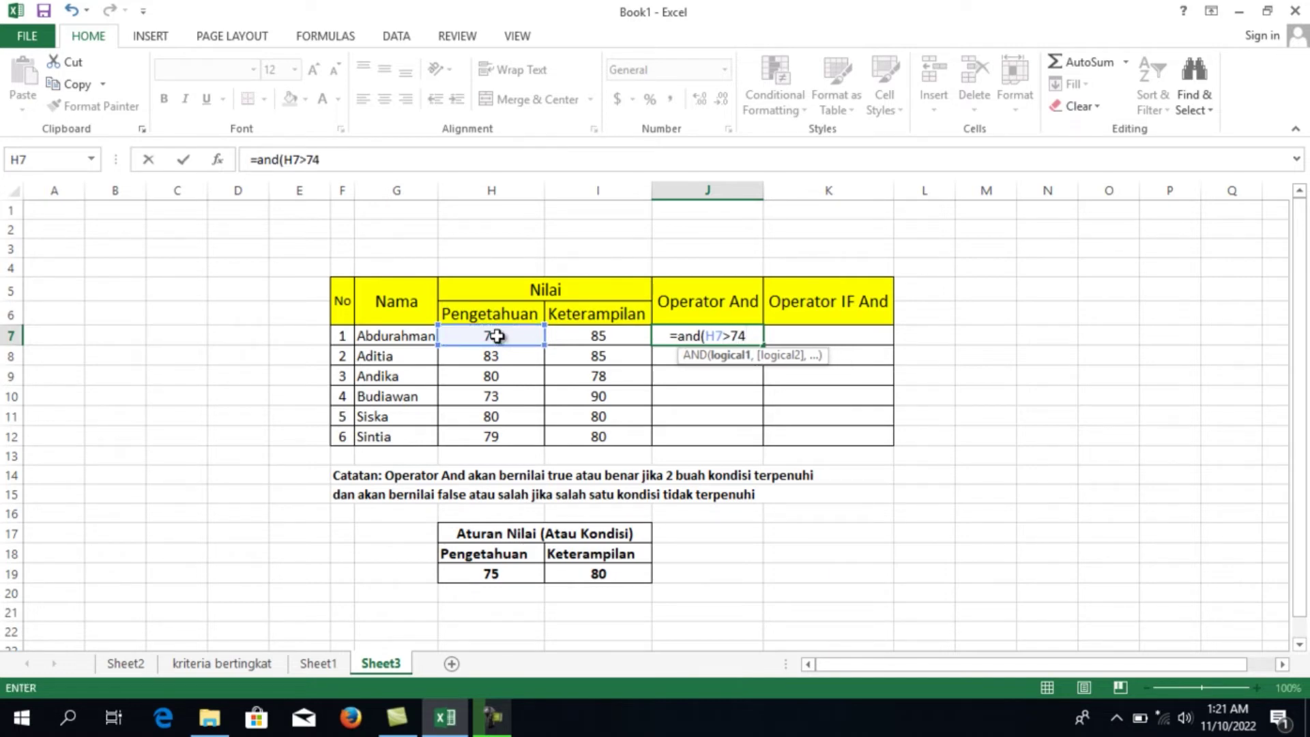
text(,)
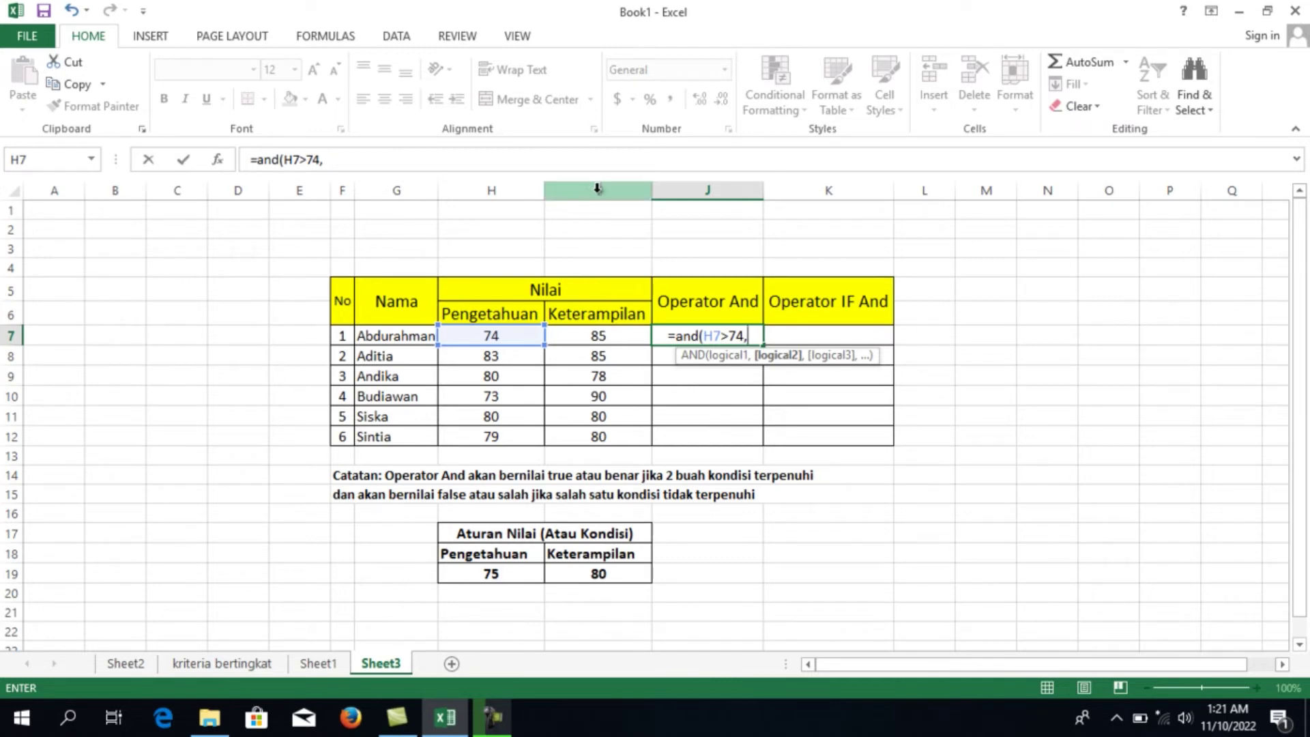
click(605, 338)
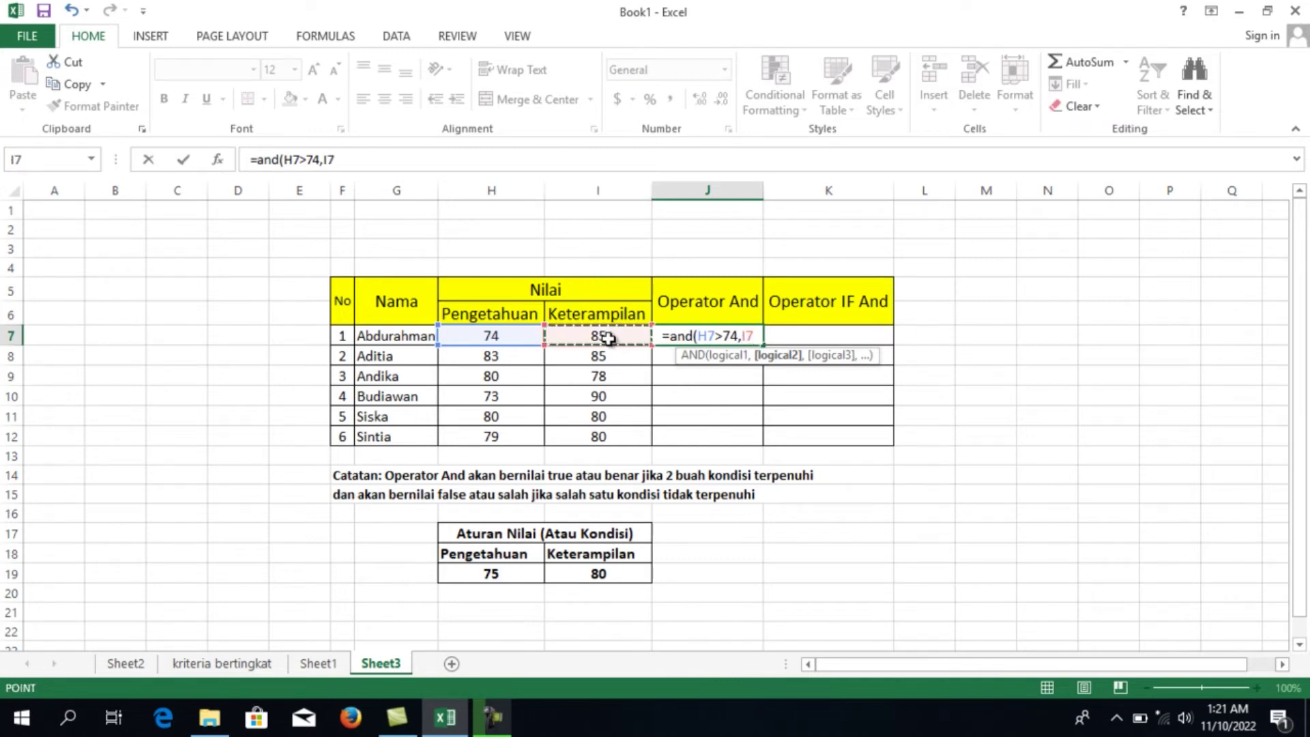
text(>)
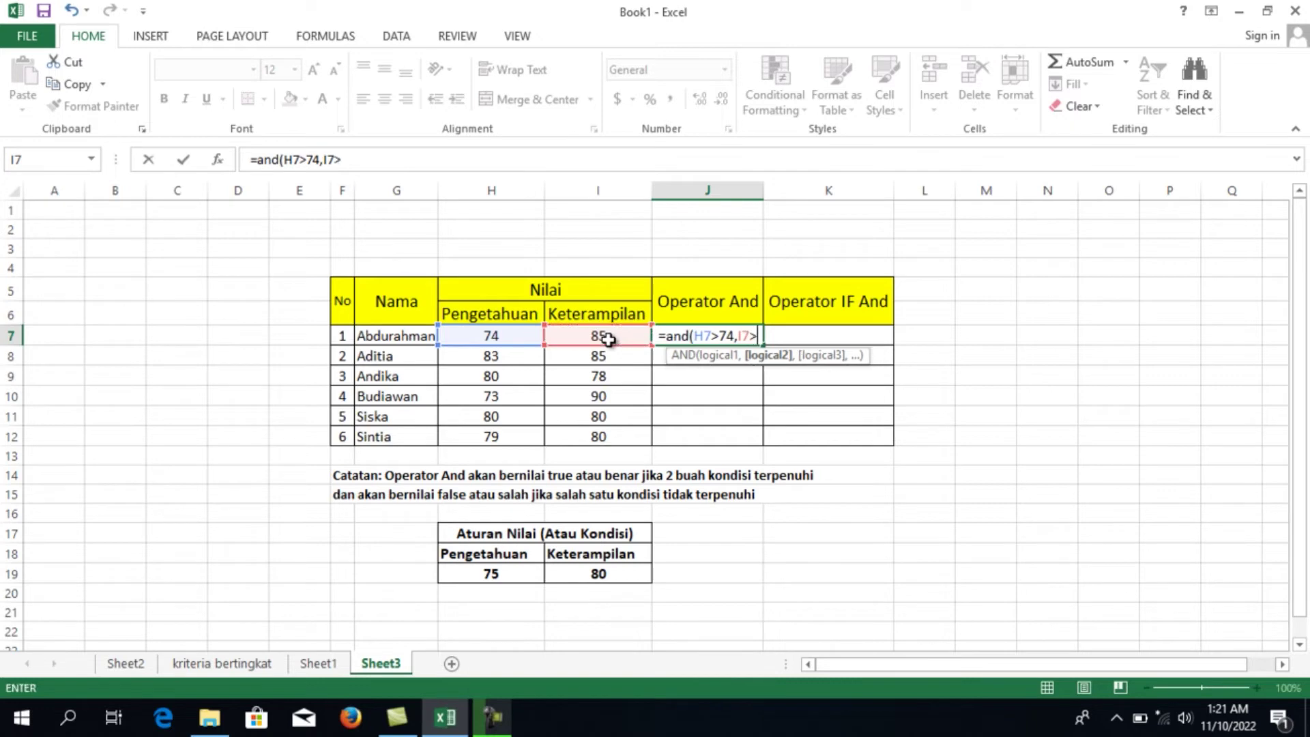
text(79)
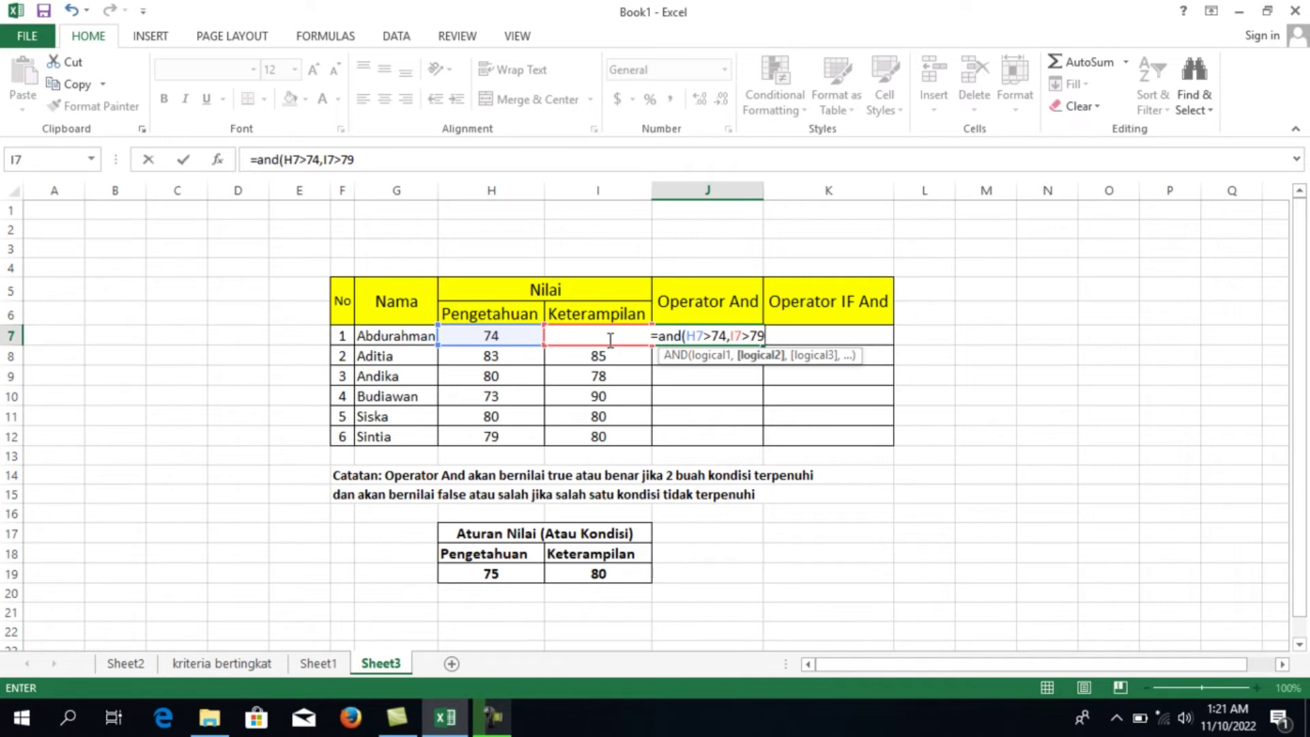
text())
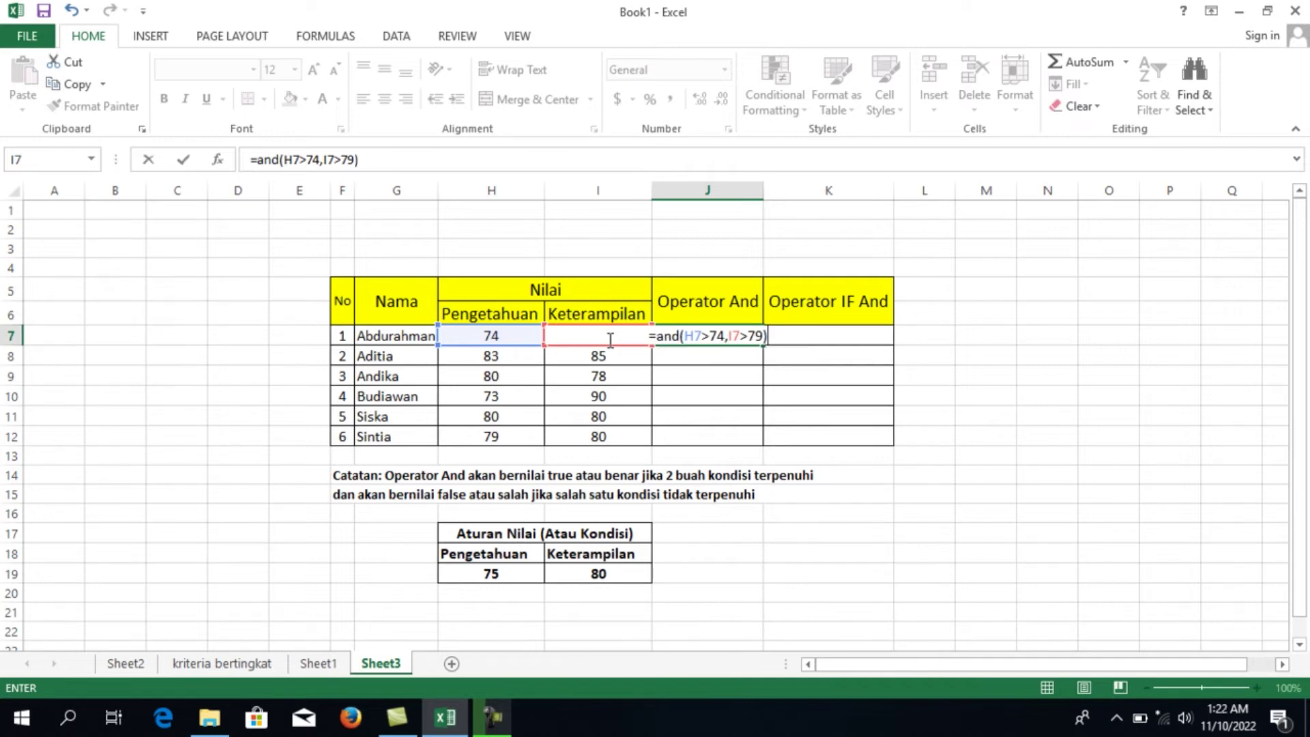
key(Return)
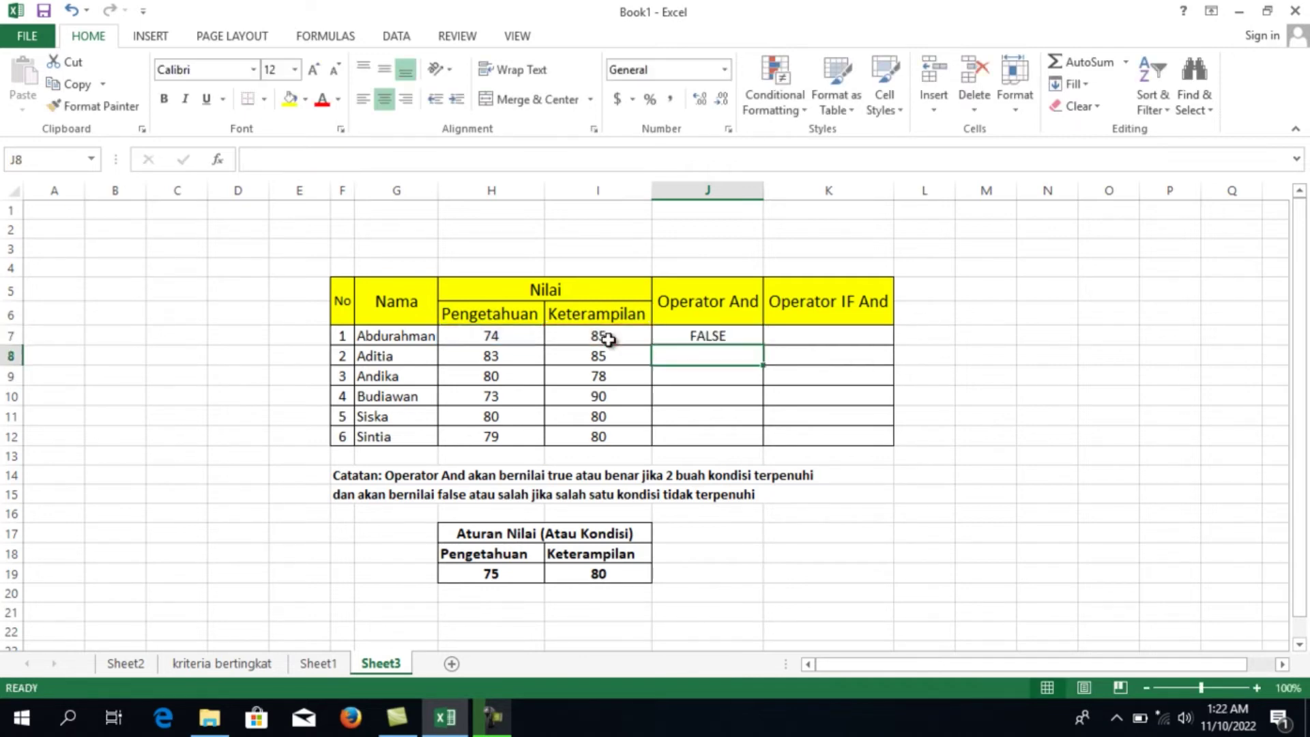
Step: Fill the J7 AND formula down to J12, giving TRUE, FALSE, FALSE, TRUE, TRUE
click(734, 331)
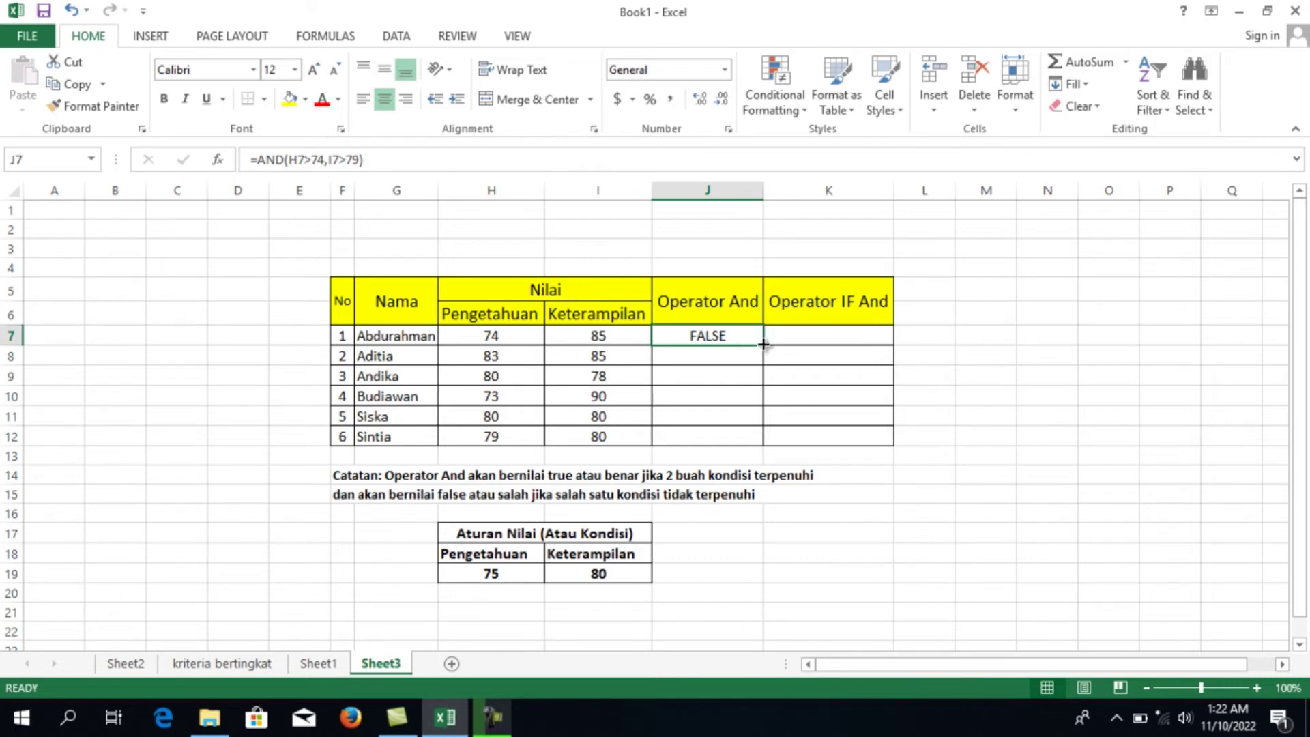
drag(763, 344, 764, 437)
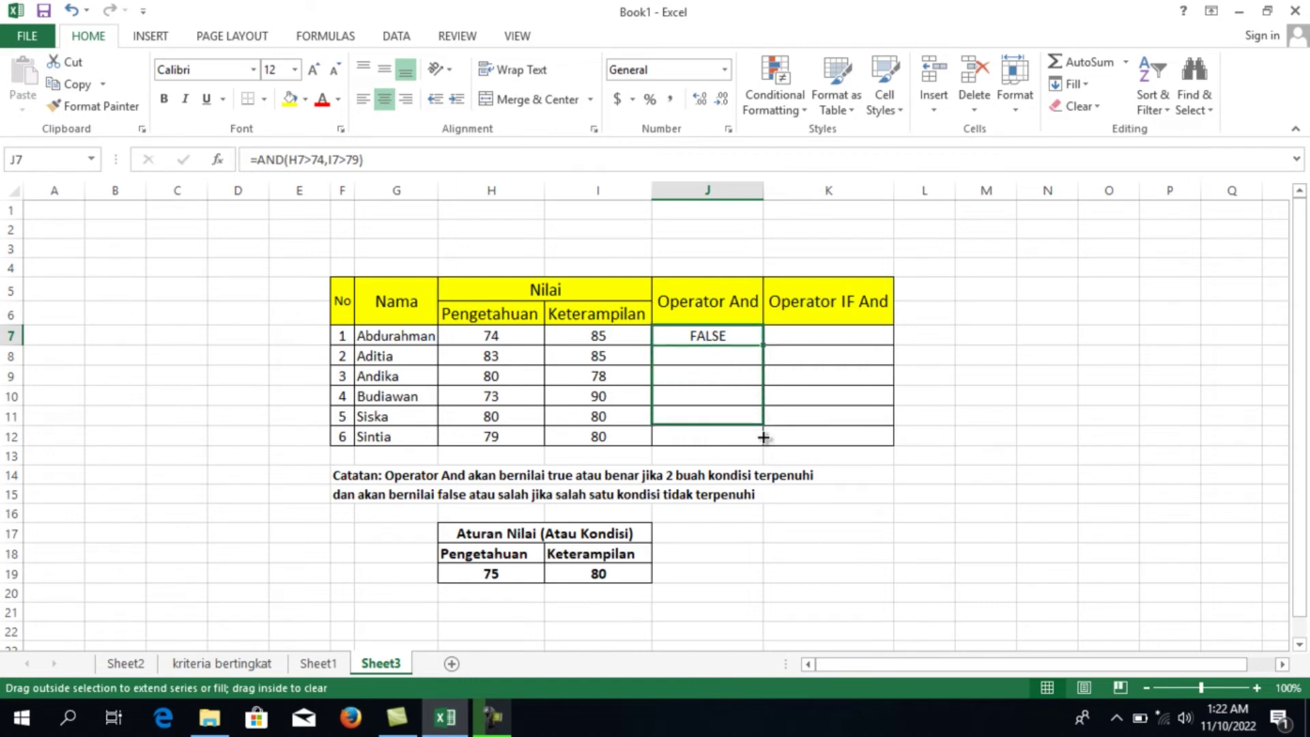
drag(763, 437, 763, 442)
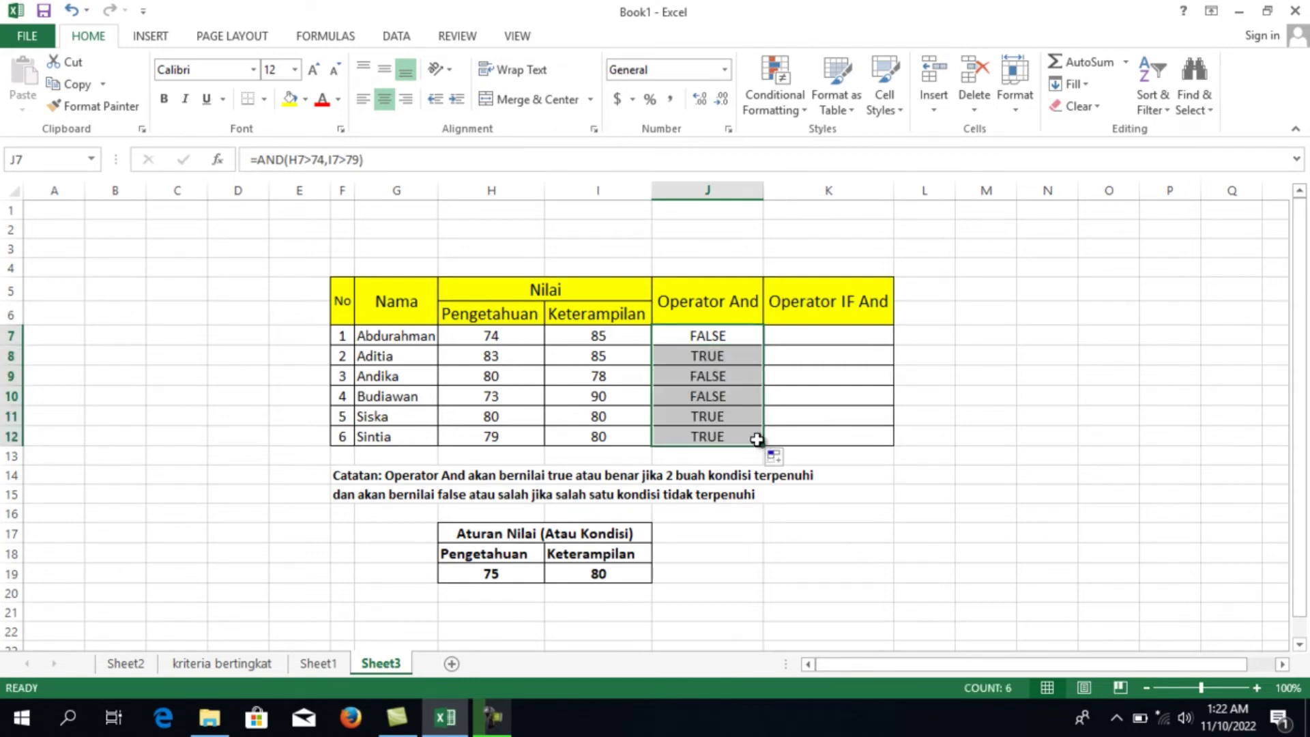
click(723, 339)
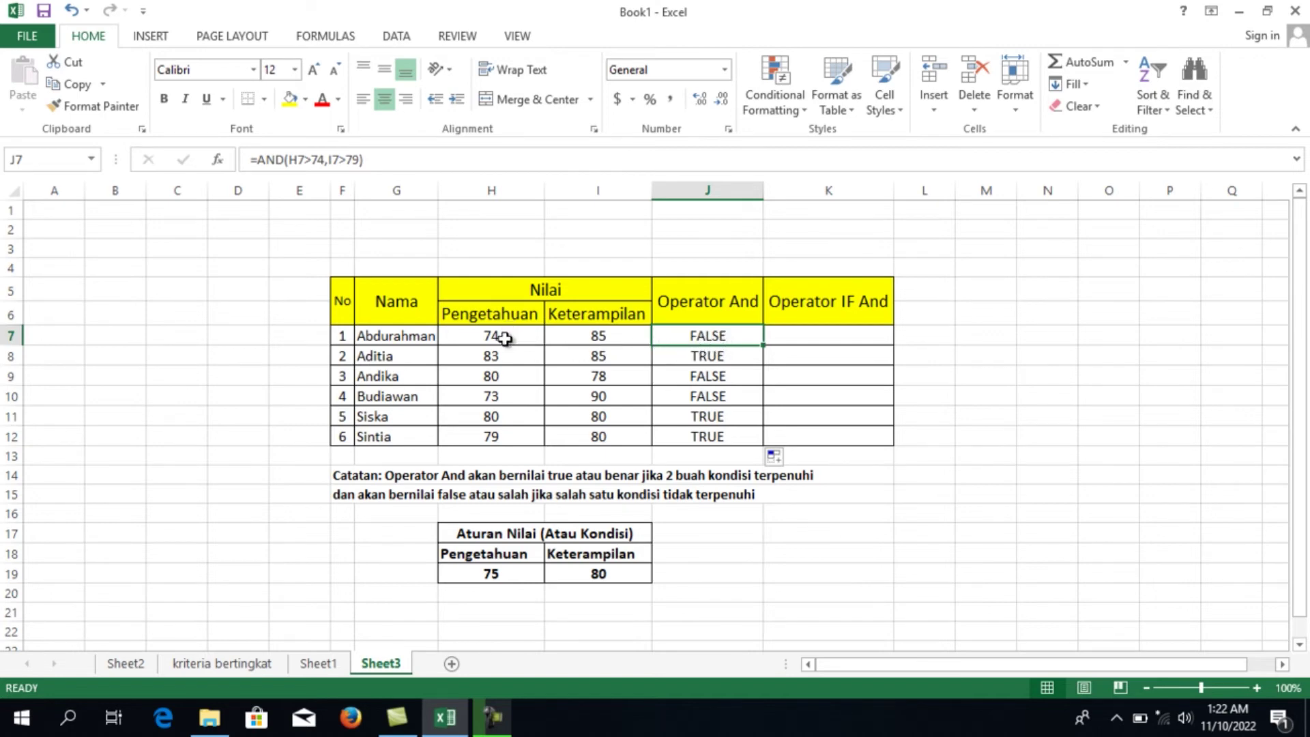
click(505, 337)
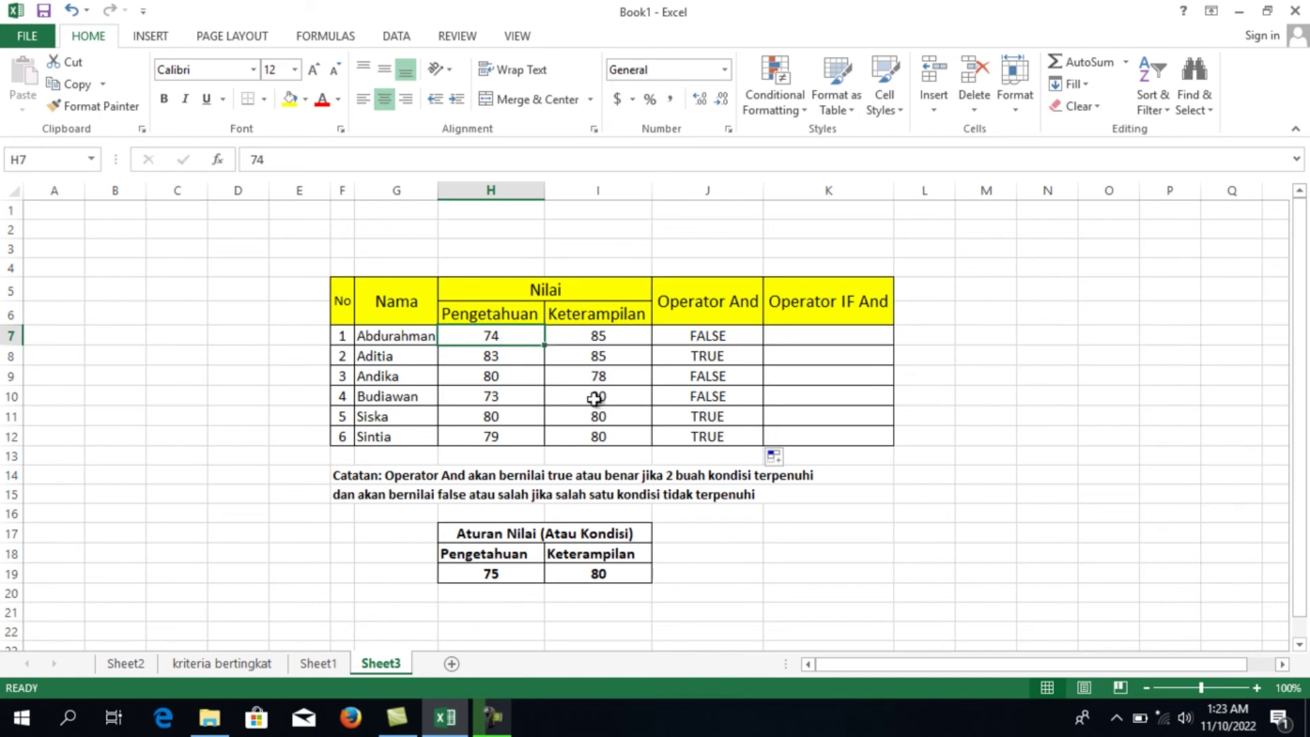
click(704, 419)
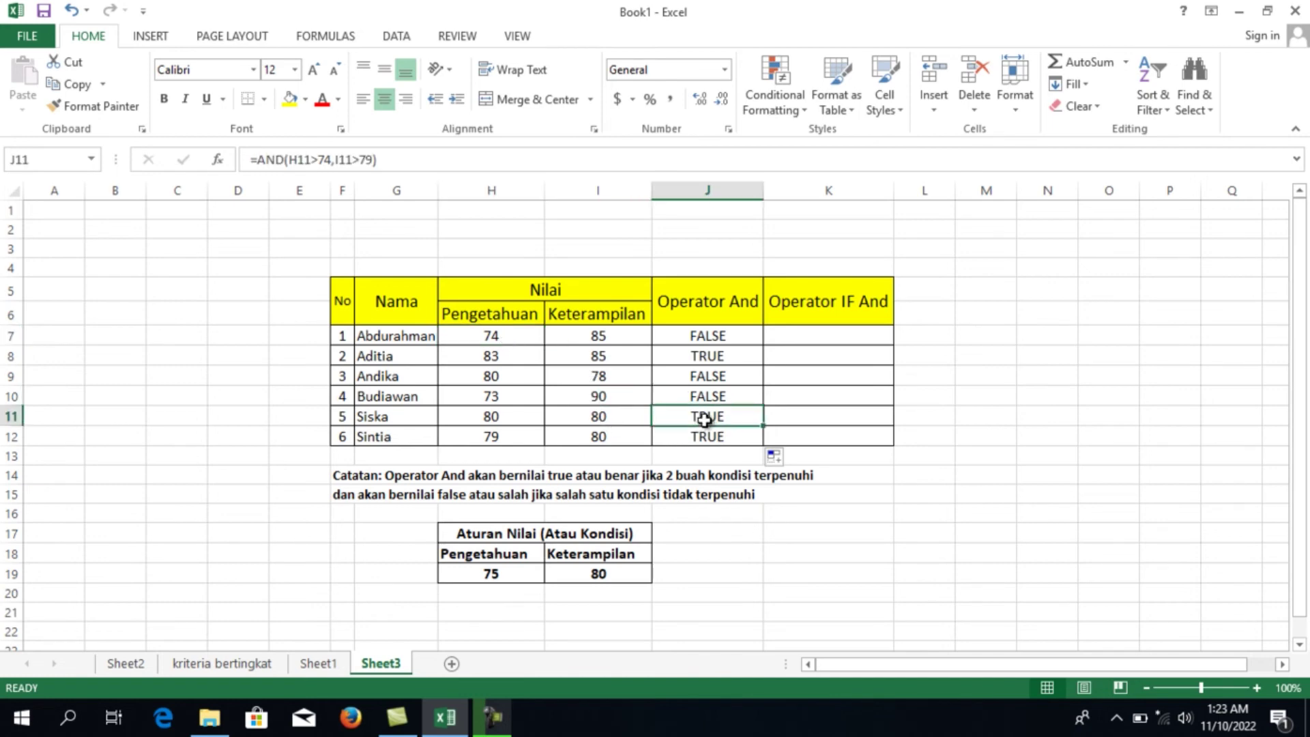